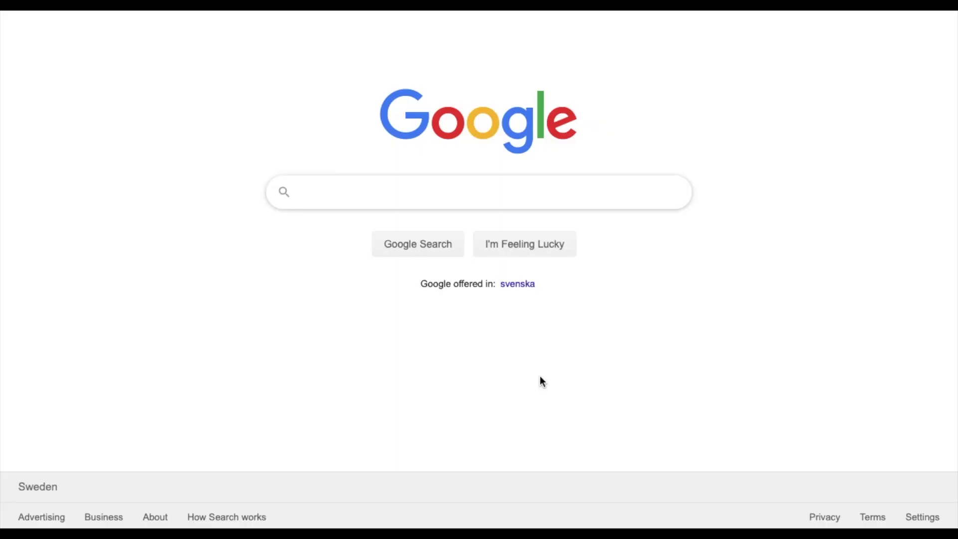
{"action": "type", "text": "c64 power"}
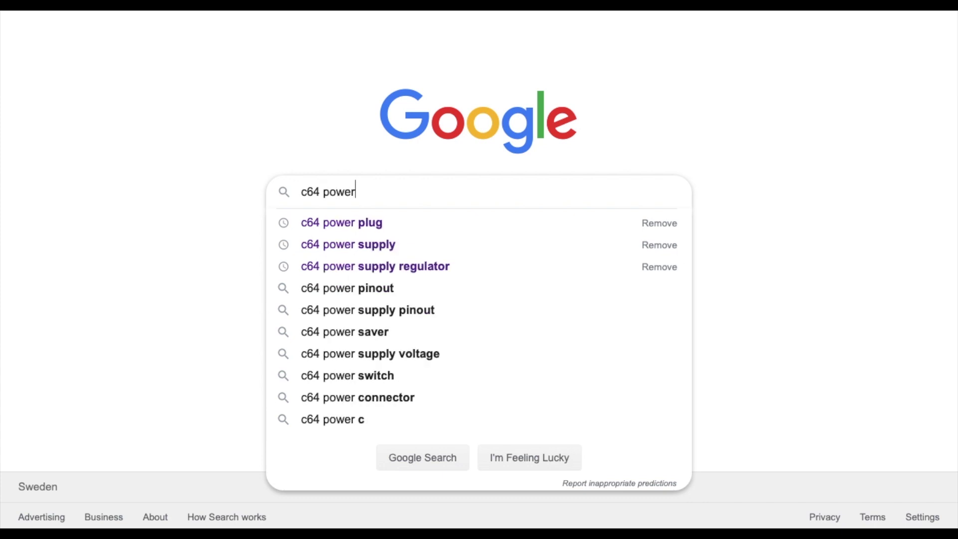
{"action": "type", "text": " supply"}
Run the Google search for 'c64 power supply' to list power supply results.
{"action": "key", "text": "Return"}
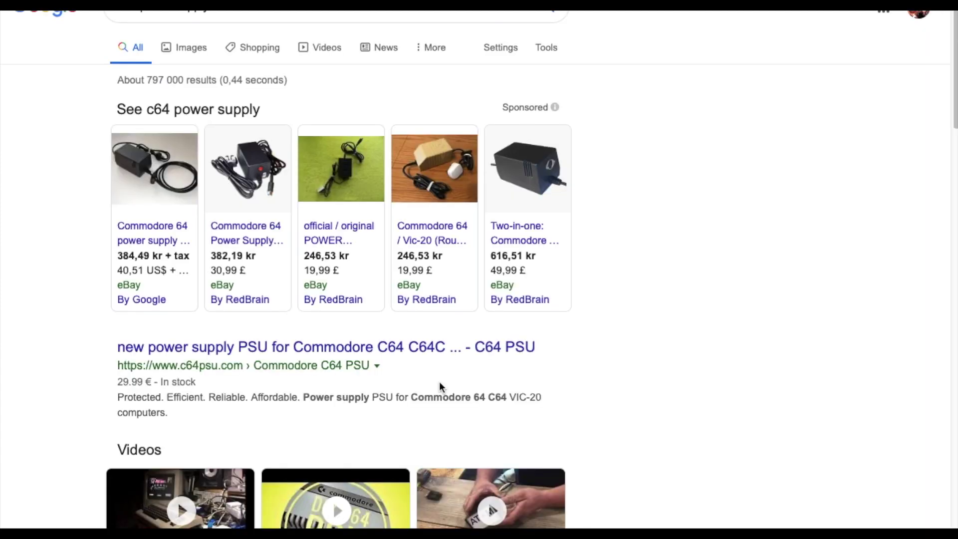